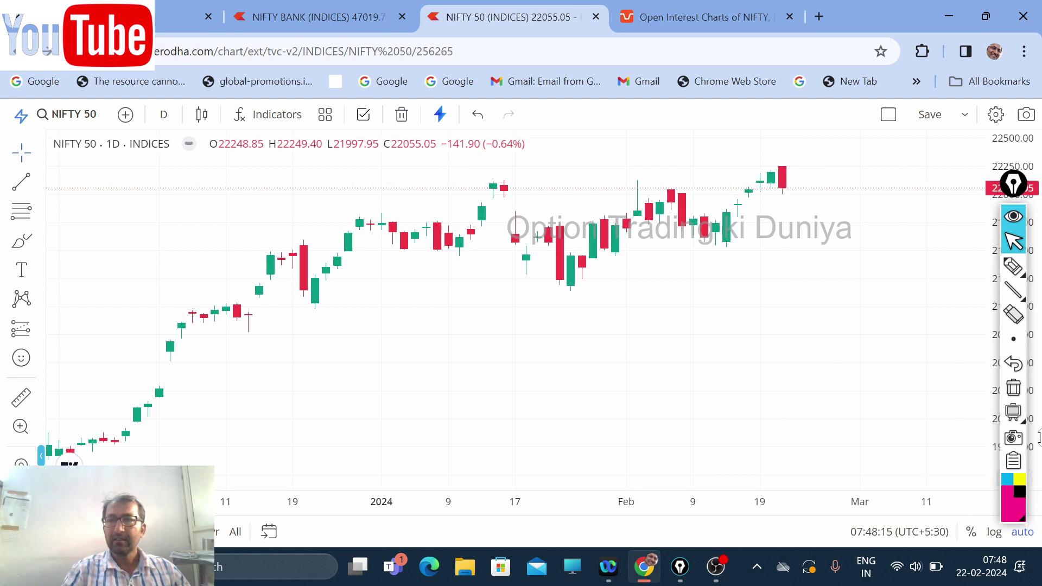
- Draw a pink arrow at the latest red candle, write 'Bear engulfing' beside it, then erase it
click(1013, 266)
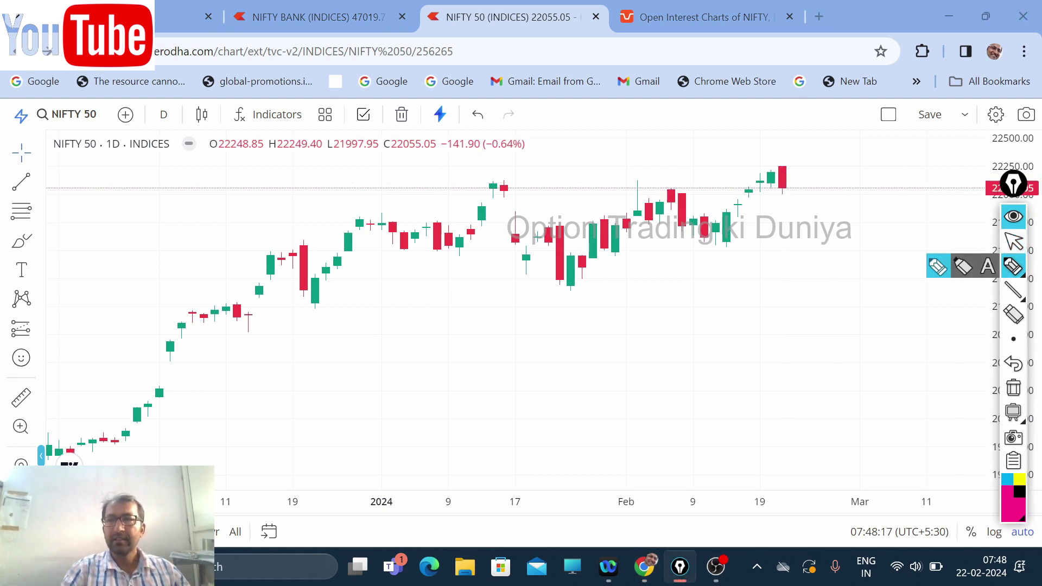
mouse_move(784, 273)
mouse_down()
mouse_move(793, 190)
mouse_move(809, 205)
mouse_up()
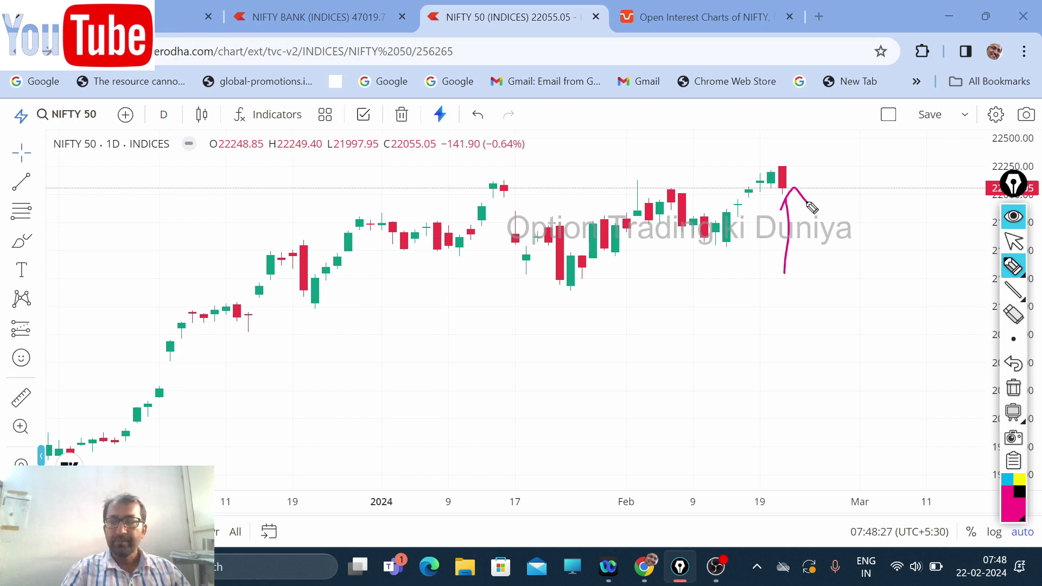
mouse_move(668, 343)
mouse_down()
mouse_move(684, 405)
mouse_move(695, 375)
mouse_move(689, 401)
mouse_move(769, 331)
mouse_move(796, 327)
mouse_up()
mouse_move(756, 407)
mouse_down()
mouse_move(810, 375)
mouse_move(847, 390)
mouse_move(847, 343)
mouse_move(880, 287)
mouse_move(903, 286)
mouse_move(950, 255)
mouse_move(943, 317)
mouse_up()
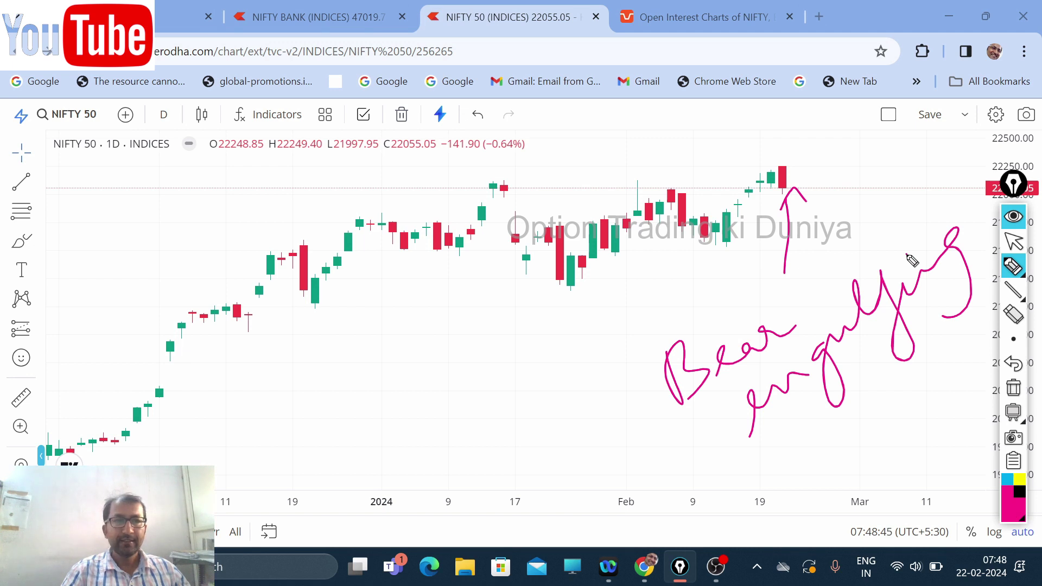
click(1013, 388)
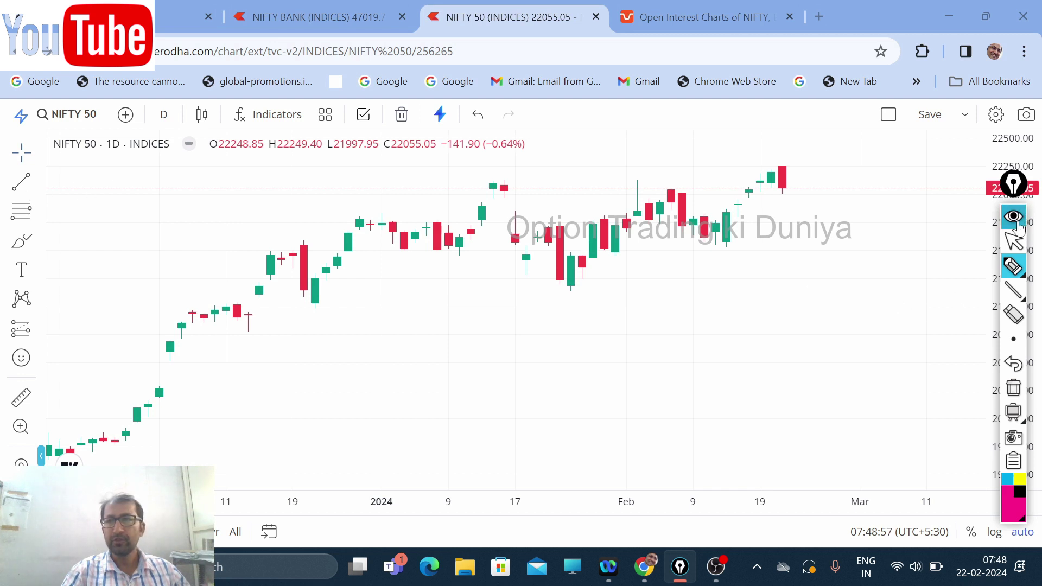
- Switch the NIFTY 50 chart from daily to 5-minute candles
click(1014, 243)
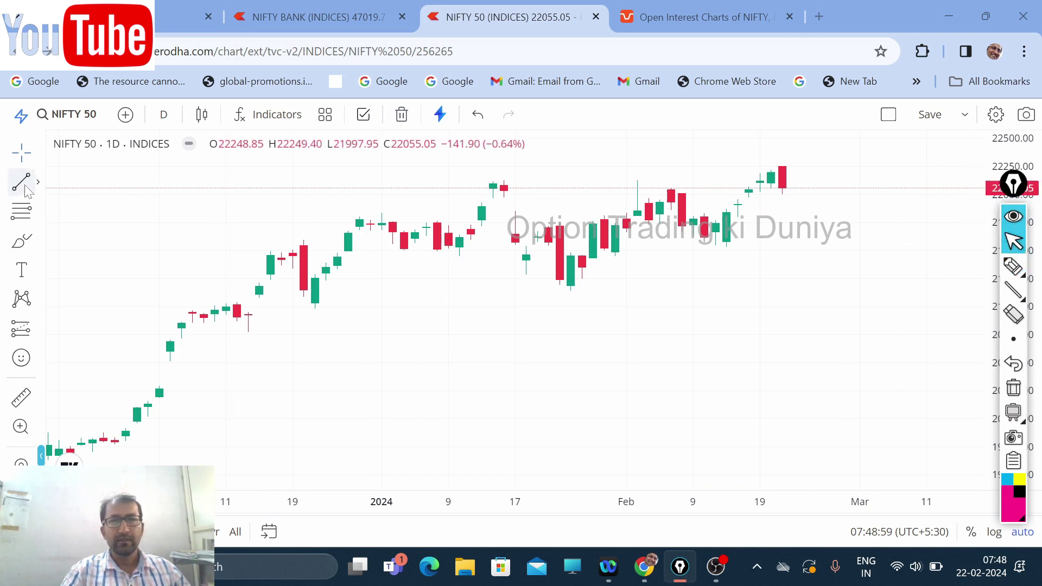
click(164, 114)
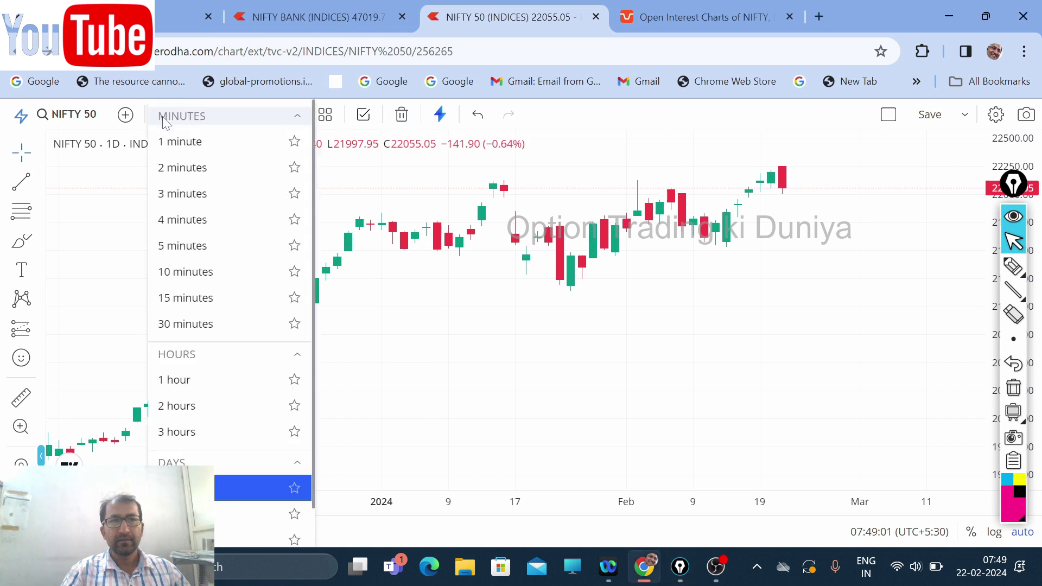
click(182, 245)
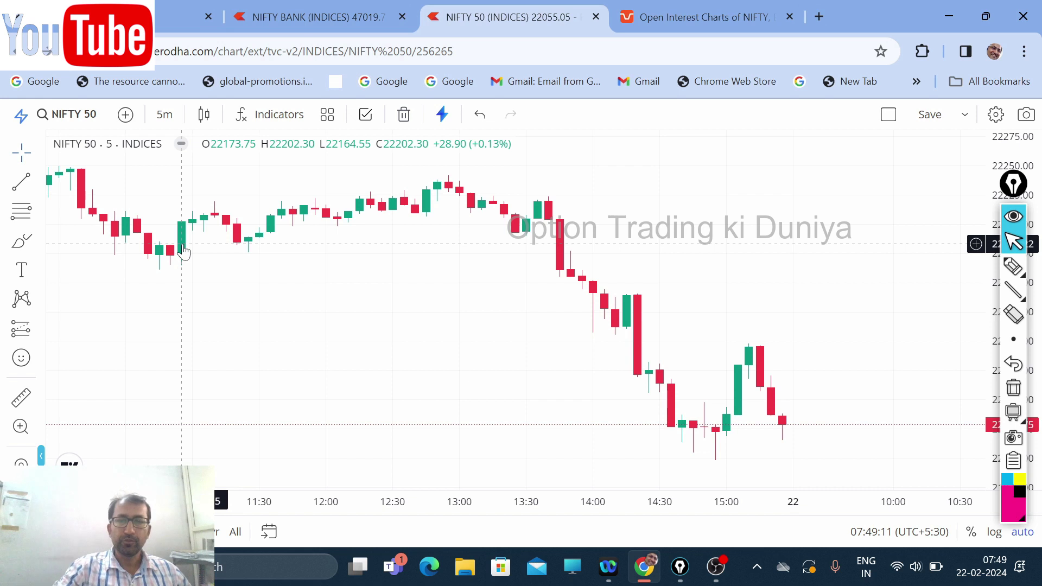
- Bring focus back to the chart and reselect Epic Pen's pen tool
click(1013, 339)
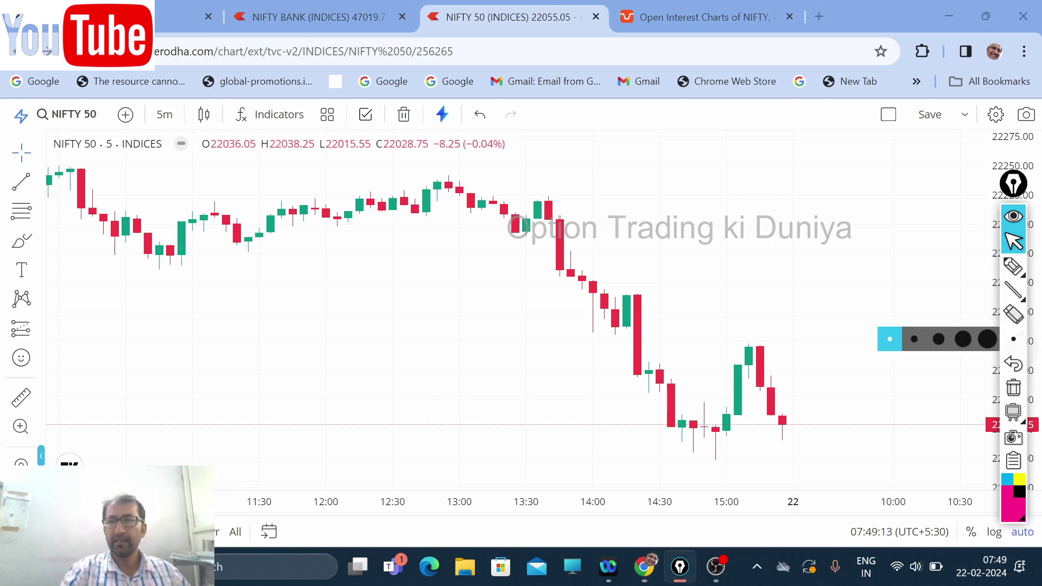
click(797, 421)
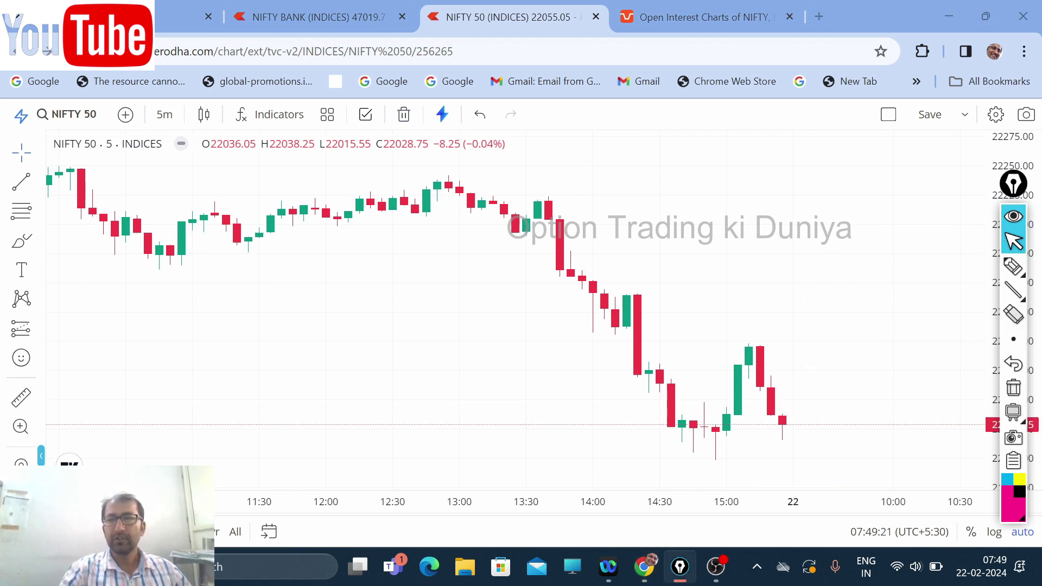
key(alt+Tab)
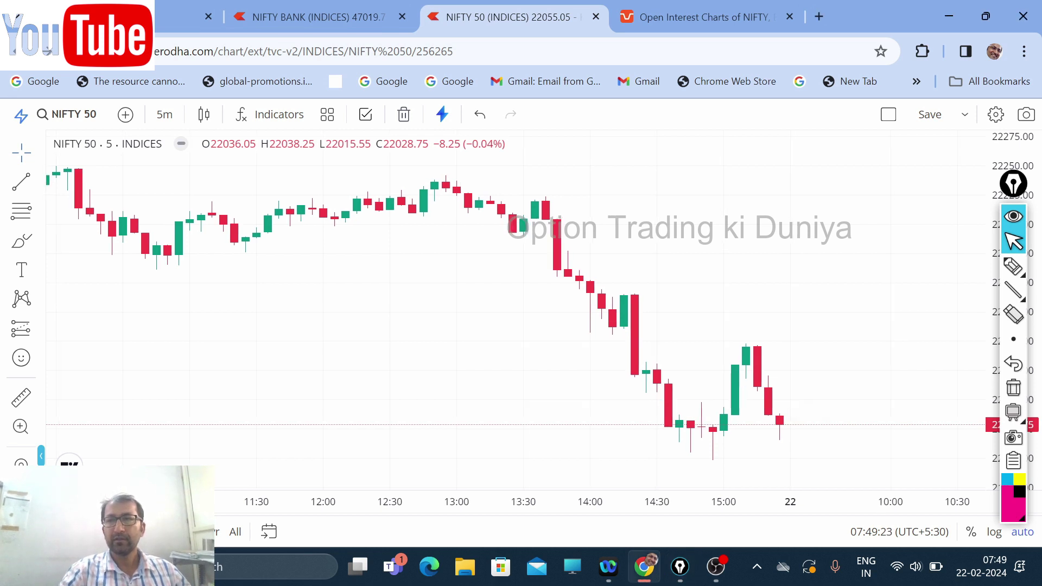
click(1012, 265)
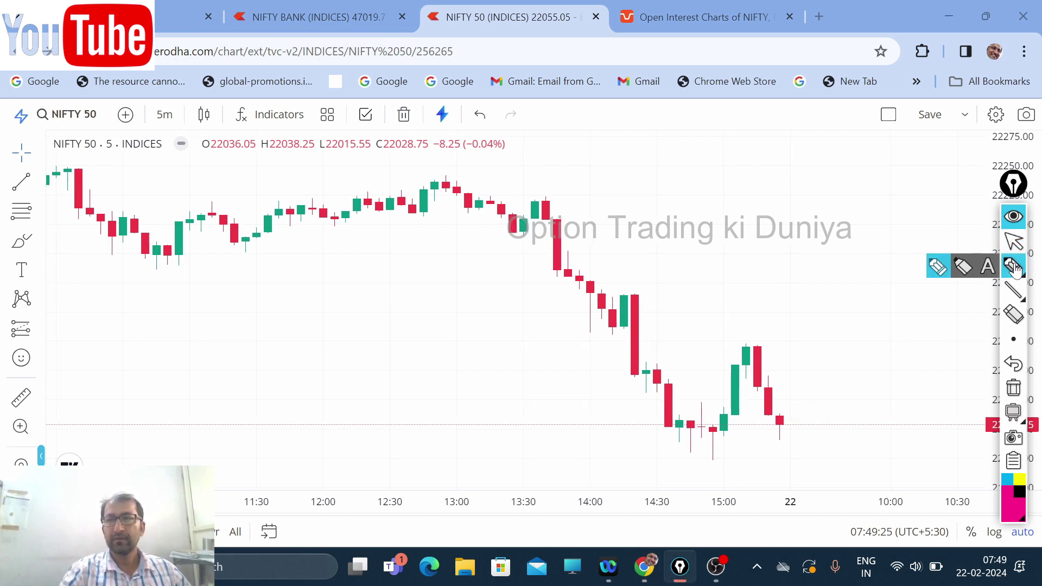
- Draw an upward arrow with a price note and a top level line labelled 22248
mouse_move(815, 429)
mouse_down()
mouse_move(798, 199)
mouse_move(821, 233)
mouse_move(850, 231)
mouse_up()
mouse_move(859, 211)
mouse_down()
mouse_move(887, 235)
mouse_move(918, 231)
mouse_up()
click(885, 206)
drag(917, 215, 947, 200)
drag(457, 173, 944, 187)
mouse_move(793, 158)
mouse_down()
mouse_move(820, 179)
mouse_move(867, 175)
mouse_up()
drag(869, 155, 887, 168)
mouse_move(889, 155)
mouse_down()
mouse_move(890, 182)
mouse_move(912, 153)
mouse_up()
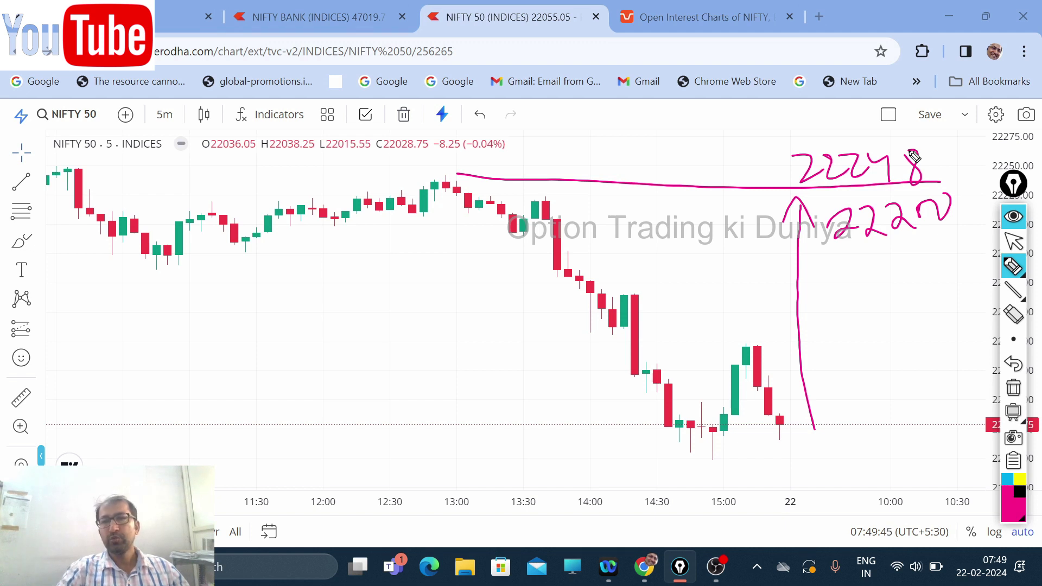
- Draw and label level lines near the 14:00 candles and recent lows, adding a downward arrow
drag(591, 278, 963, 288)
drag(851, 269, 890, 287)
mouse_move(891, 266)
mouse_down()
mouse_move(895, 281)
mouse_move(954, 262)
mouse_move(957, 350)
mouse_move(975, 319)
mouse_up()
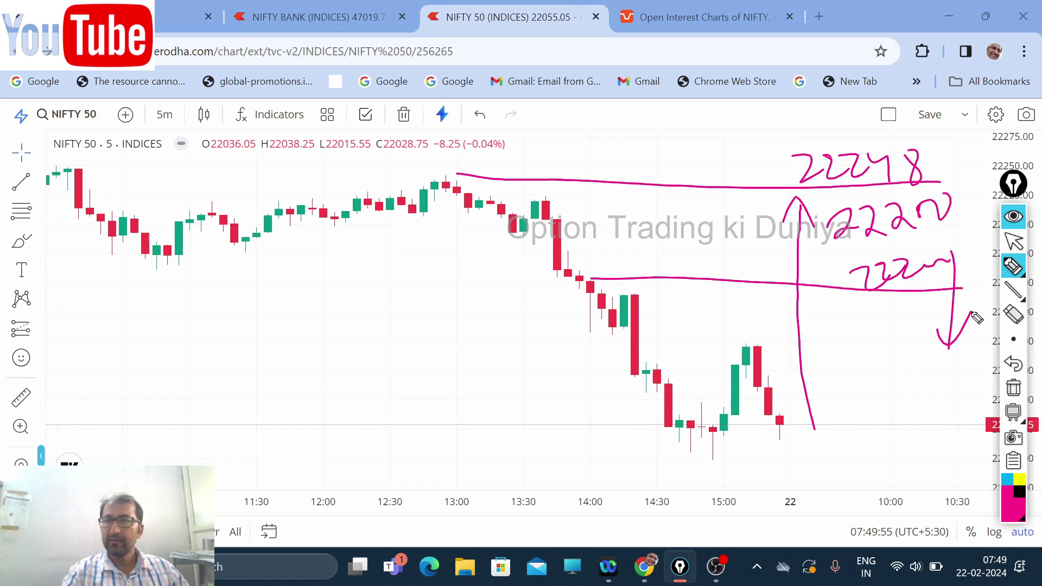
drag(657, 424, 932, 415)
mouse_move(842, 435)
mouse_down()
mouse_move(927, 448)
mouse_move(977, 413)
mouse_up()
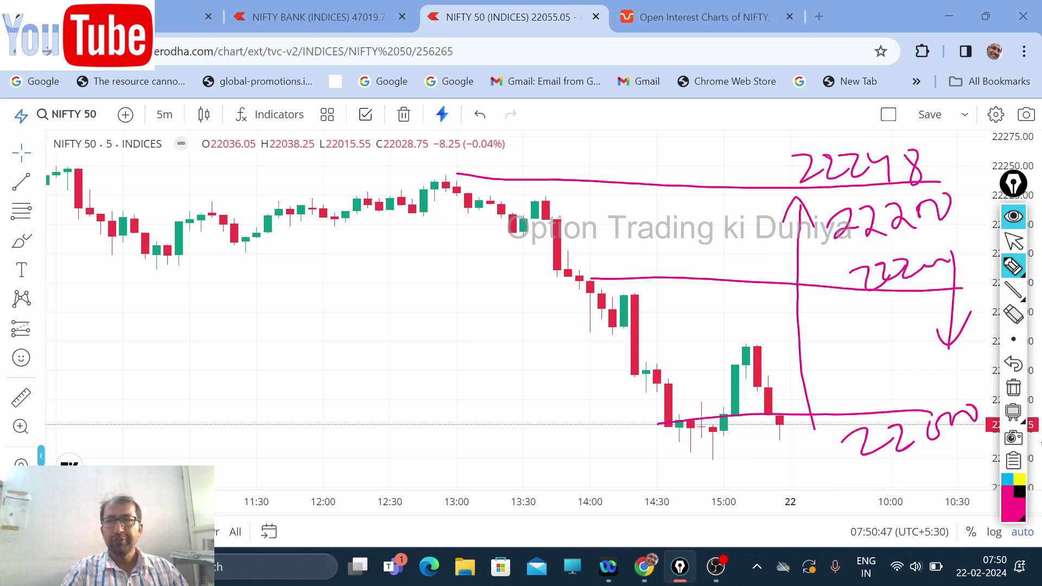
- Erase all pen markings from the chart and return to Epic Pen's arrow tool
mouse_move(1008, 296)
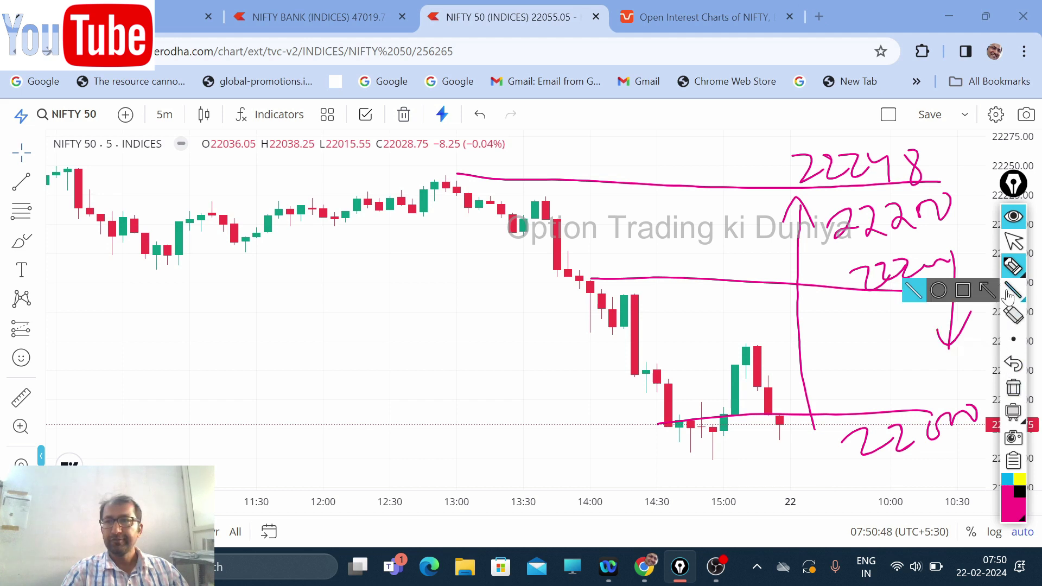
click(1013, 387)
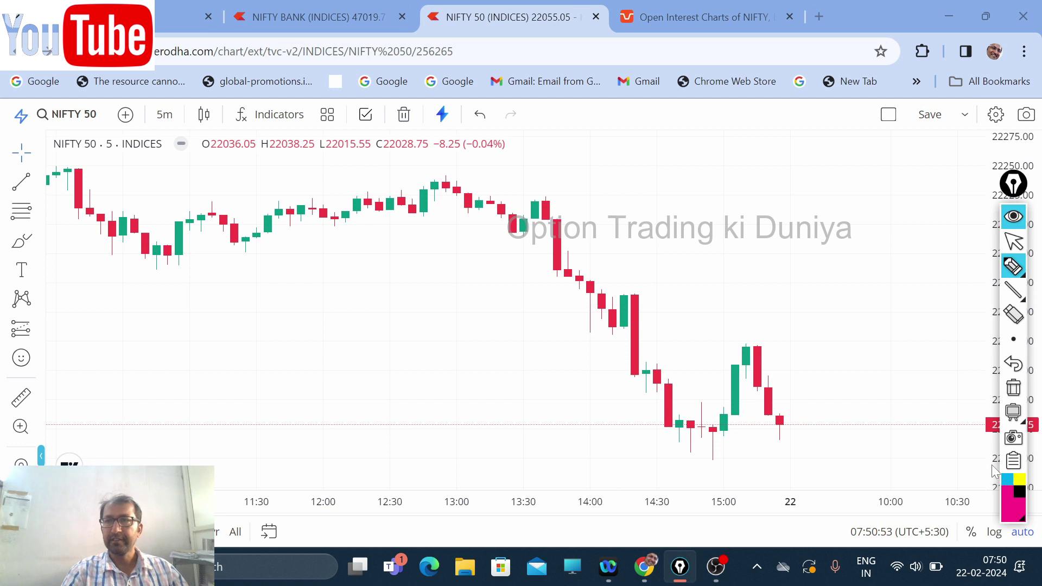
click(1012, 242)
- Switch to the Sensibull NIFTY open-interest tab and pick up Epic Pen's pen
click(692, 6)
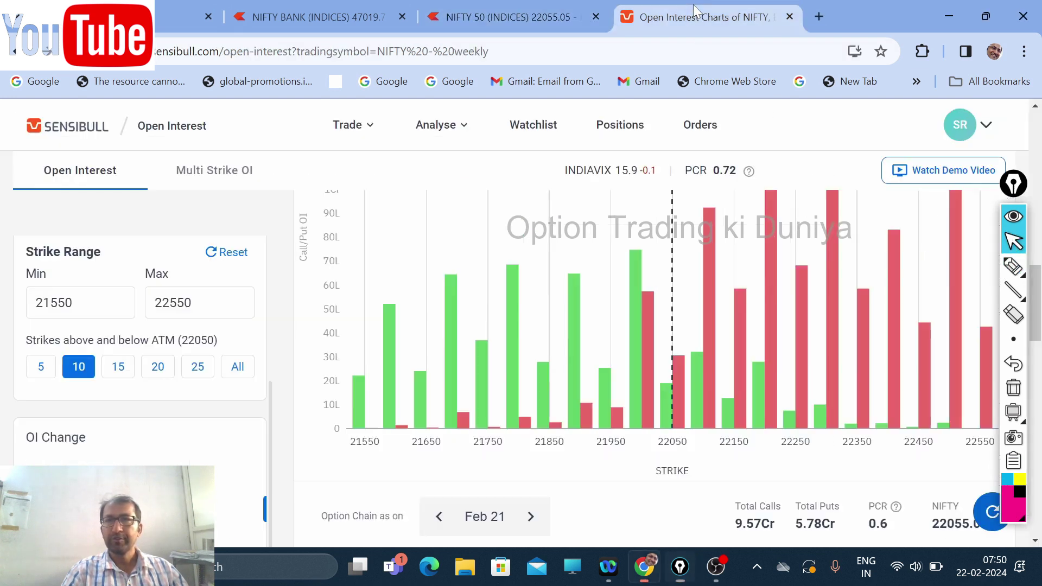
mouse_move(955, 304)
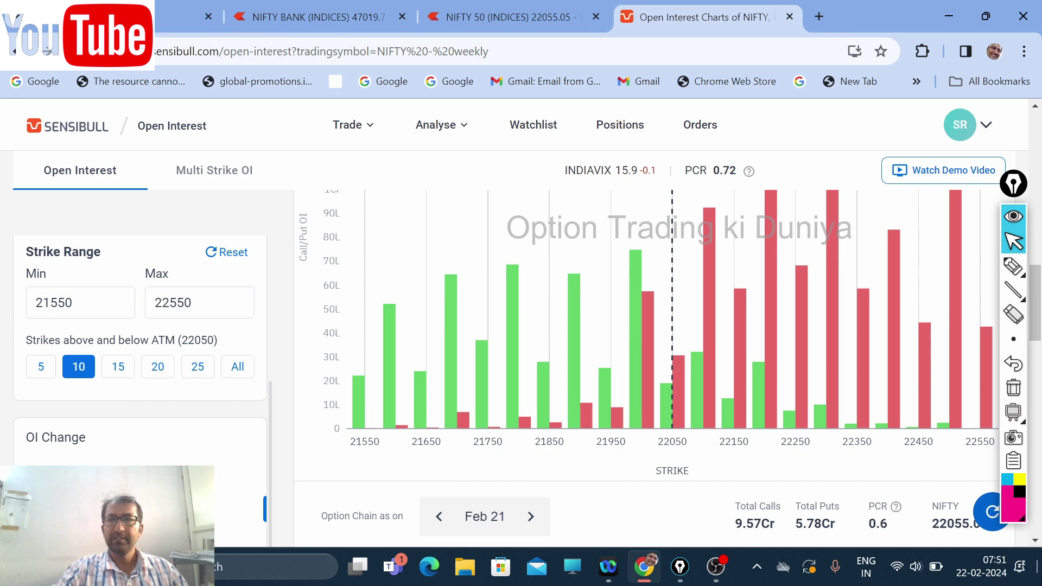
click(1013, 265)
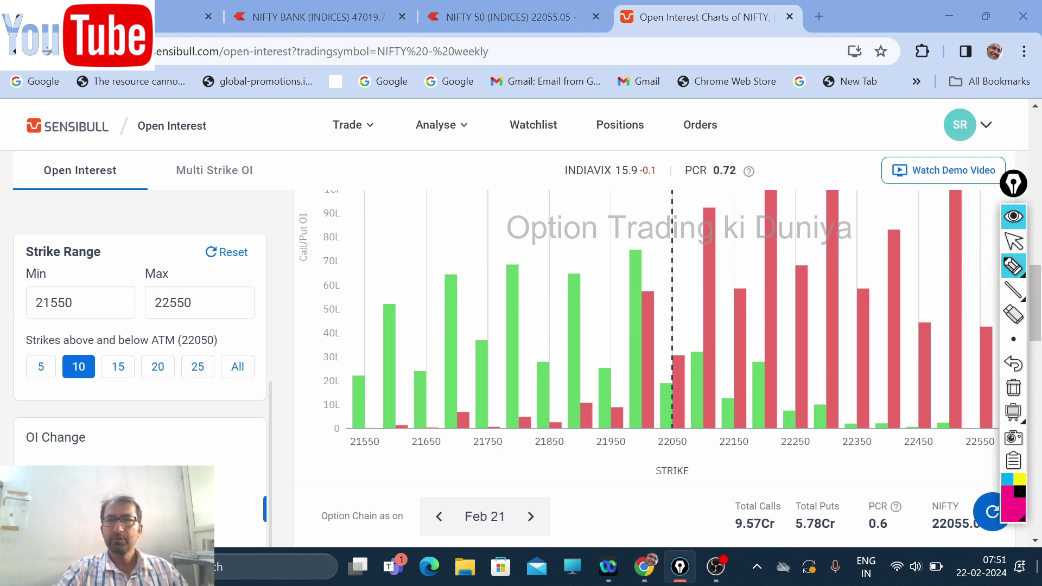
- Draw pink strokes arching over the PCR 0.72 and India VIX 15.9 readings
drag(717, 159, 714, 250)
drag(700, 179, 735, 172)
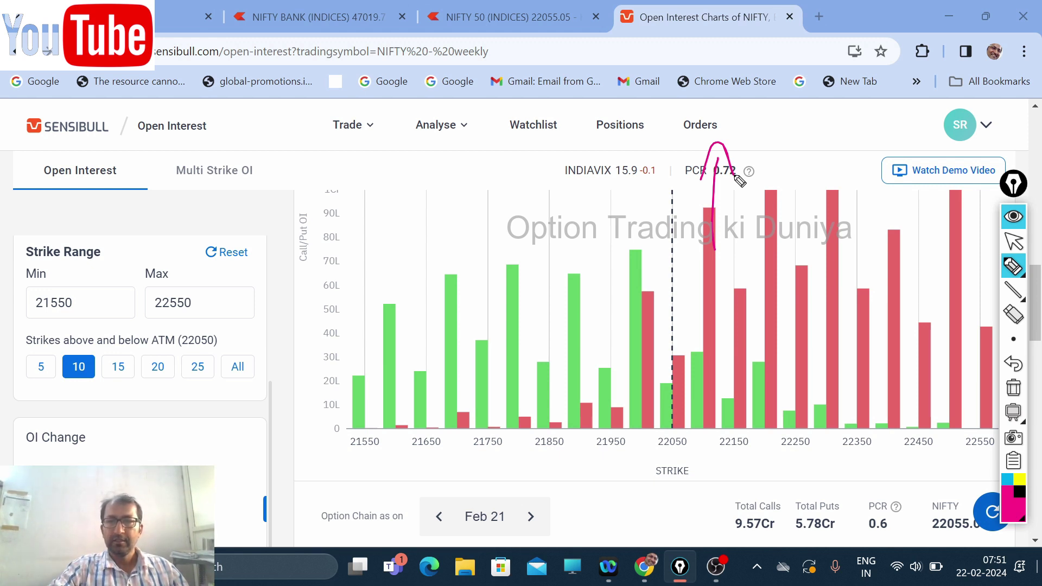
drag(640, 187, 638, 277)
drag(630, 206, 656, 191)
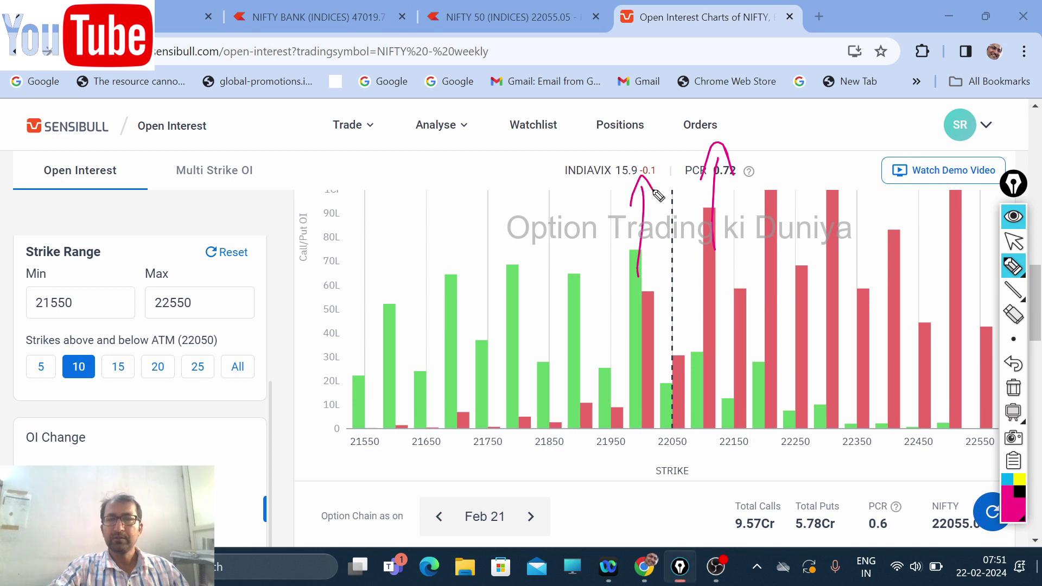